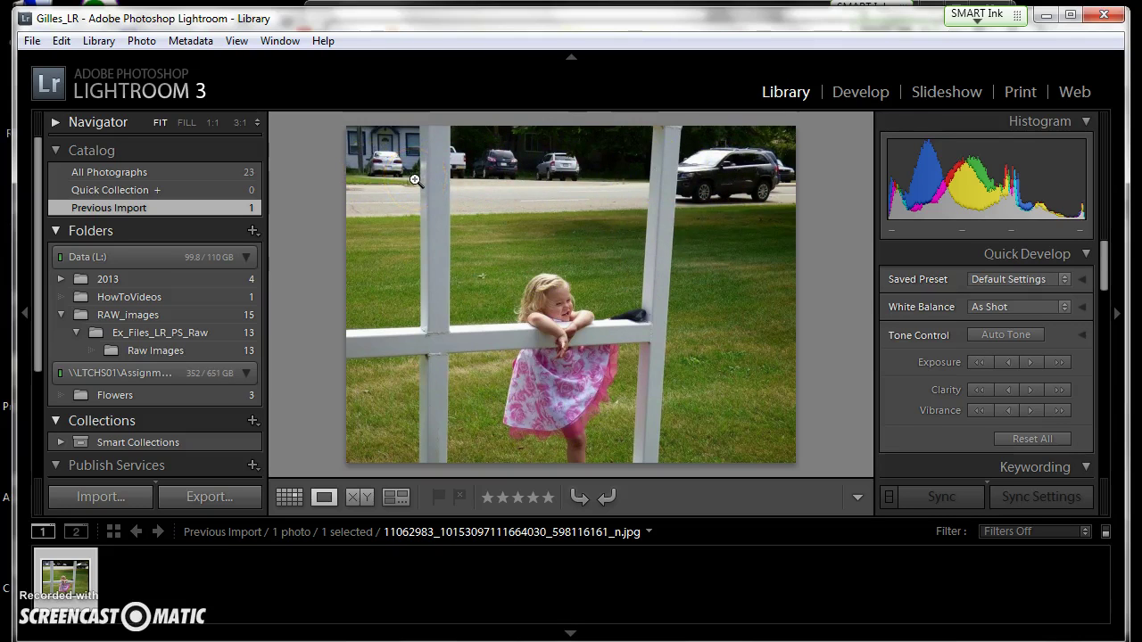
Step: Open the photo of the girl at the fence in the Develop module and start Crop & Straighten
left_click(855, 93)
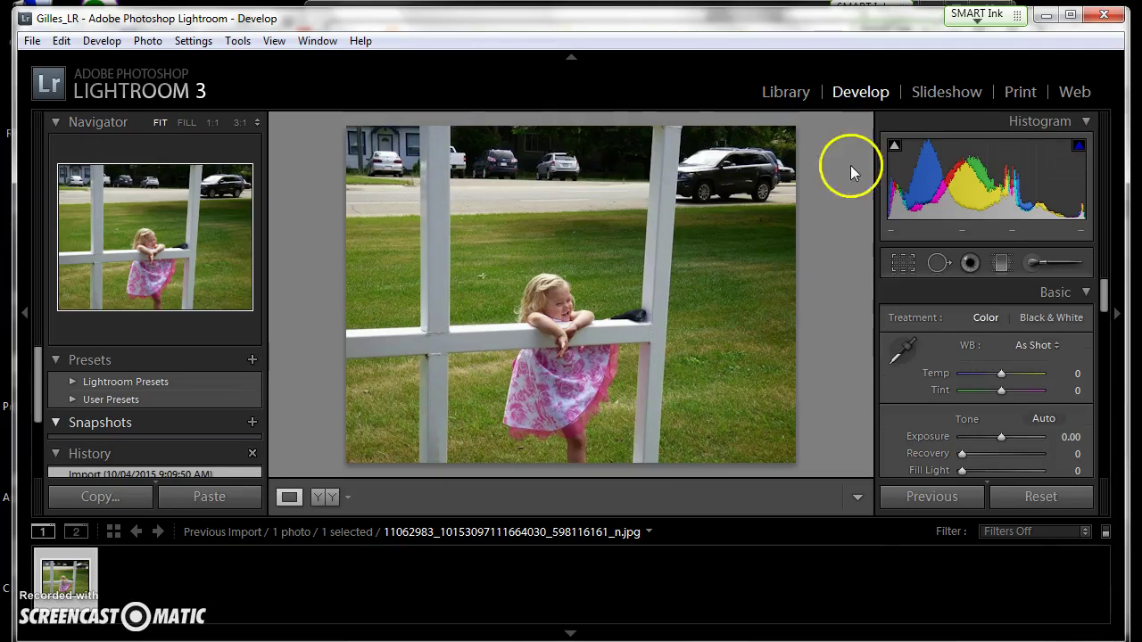
left_click(904, 264)
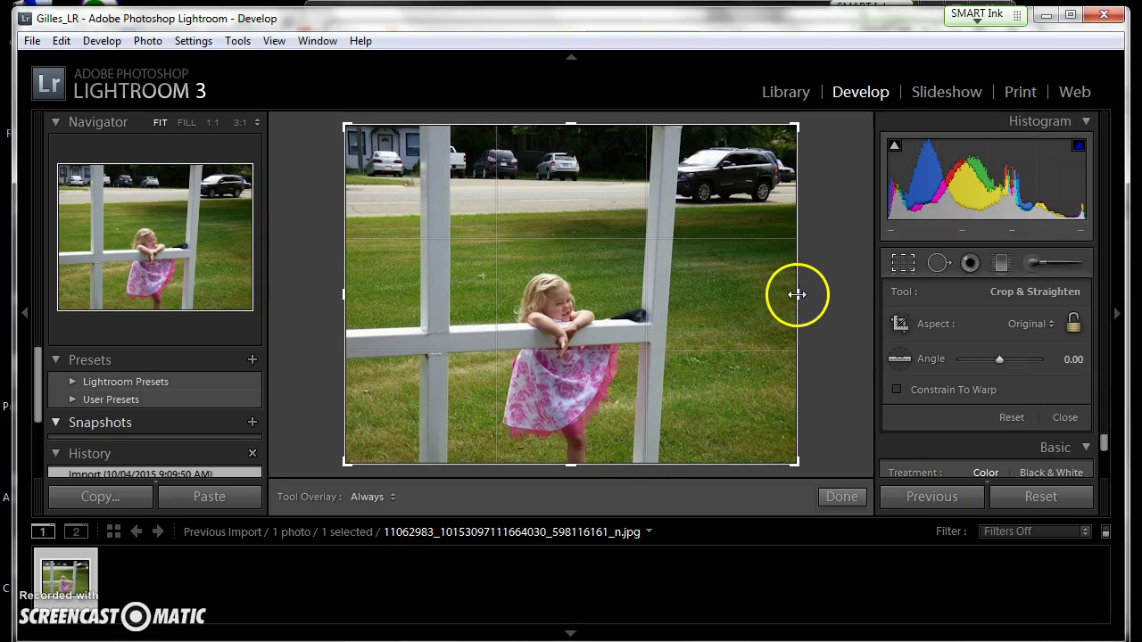
mouse_move(796, 294)
left_mouse_down()
mouse_move(721, 296)
mouse_move(798, 288)
left_mouse_up()
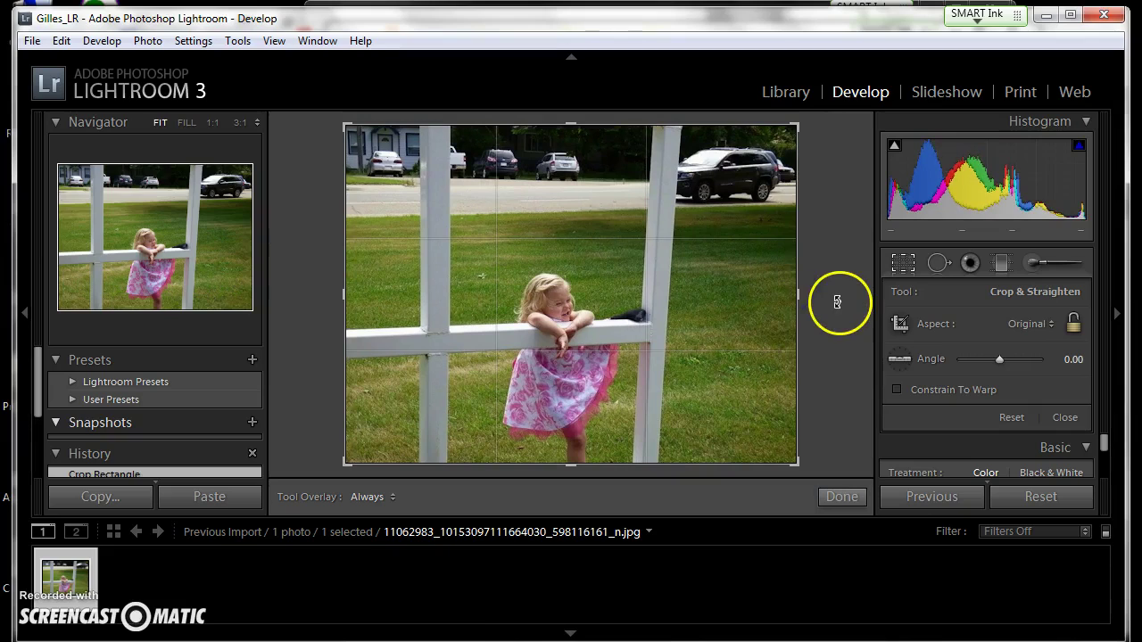
Step: Try a freehand crop with the Crop Frame tool around the girl, cutting off the photo's outer edges
left_click(902, 324)
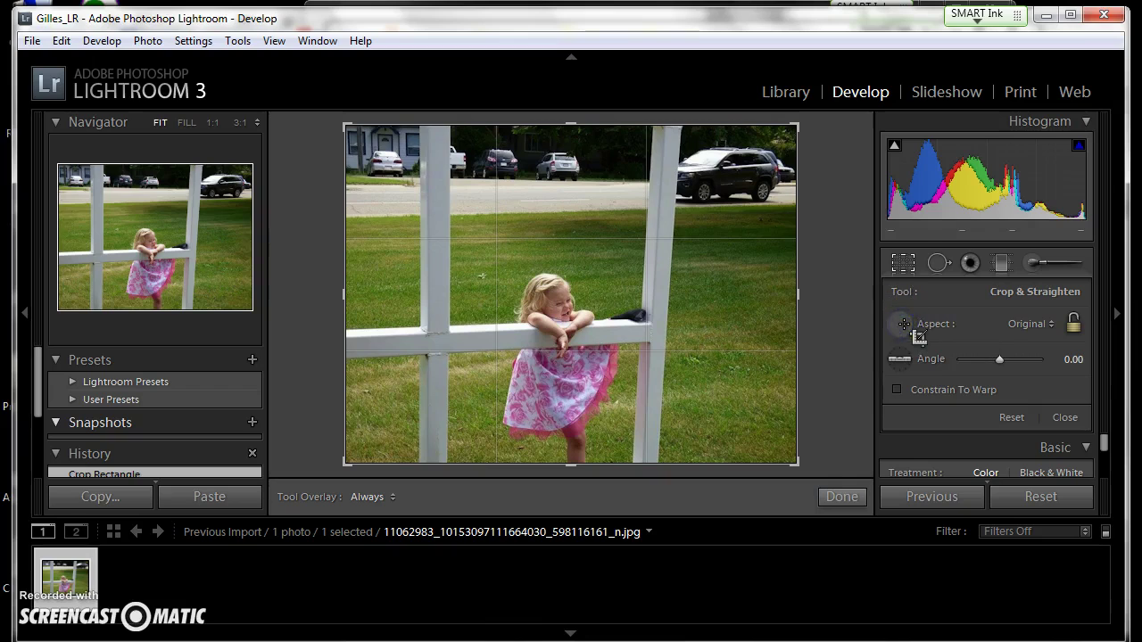
left_click_drag(380, 169, 740, 403)
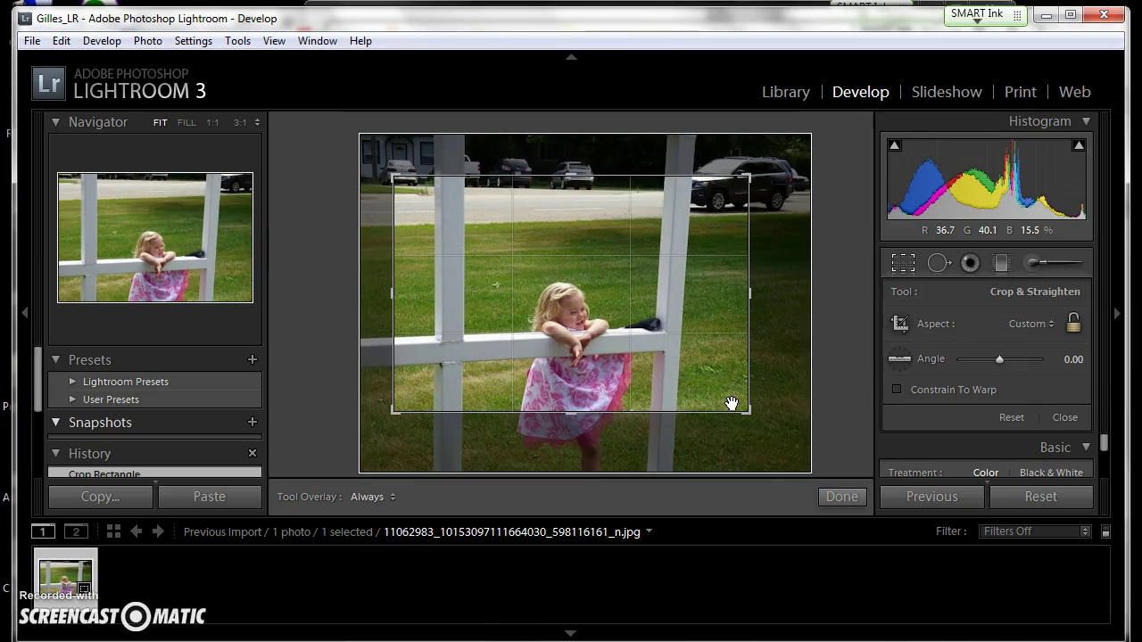
key("Return")
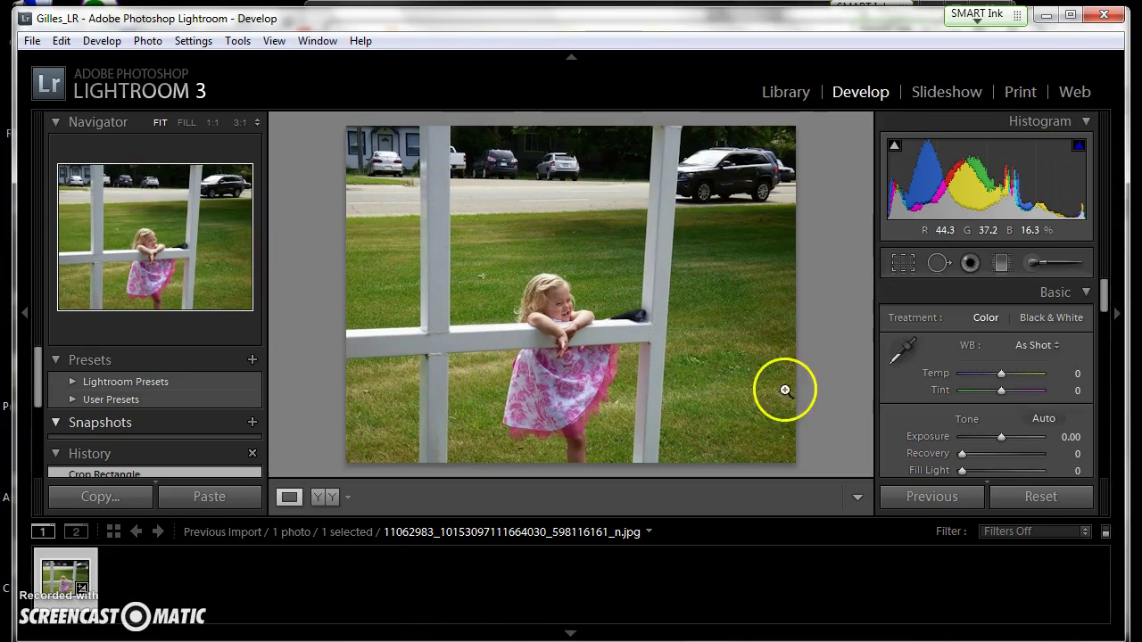
Step: Try narrowing the crop from the photo's right edge with the Original aspect ratio locked
left_click(901, 263)
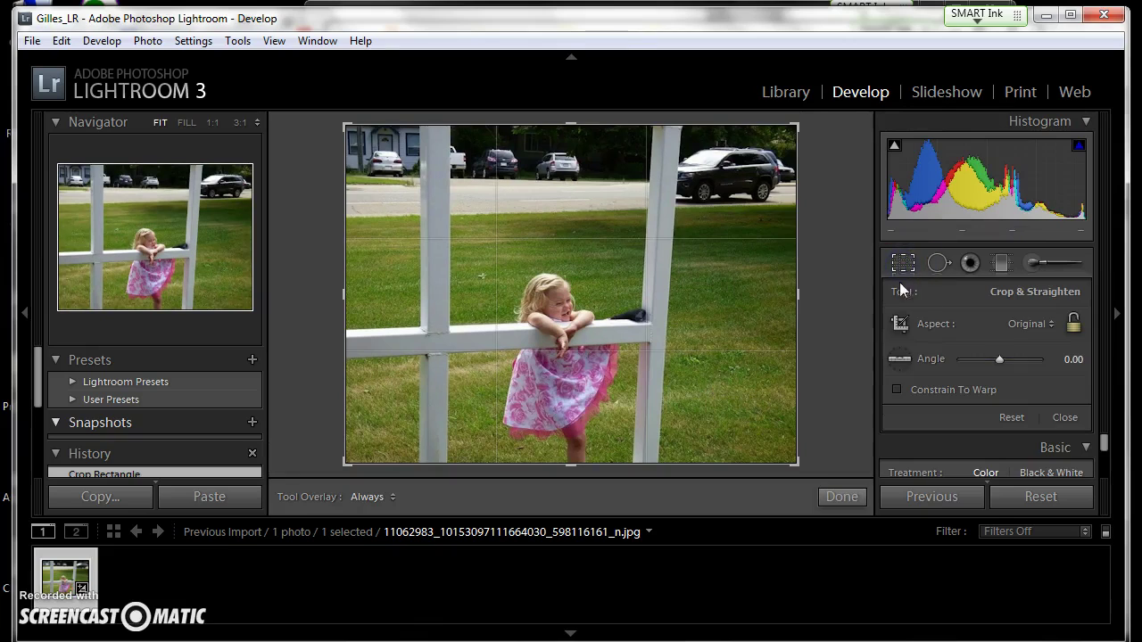
left_click(1052, 323)
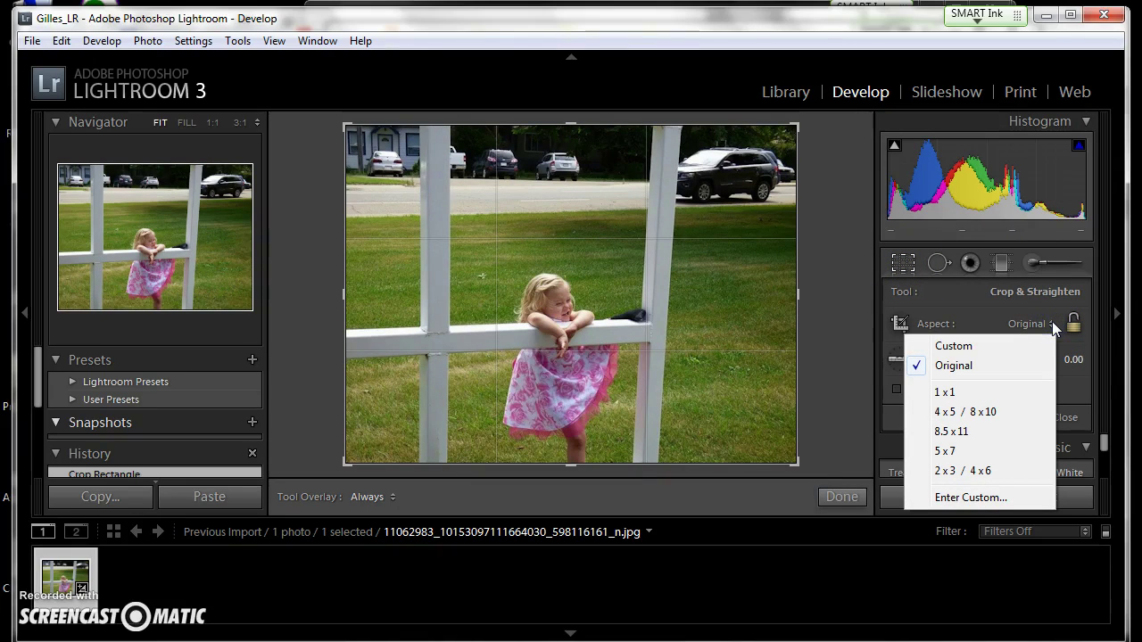
left_click(1075, 326)
left_click(1074, 325)
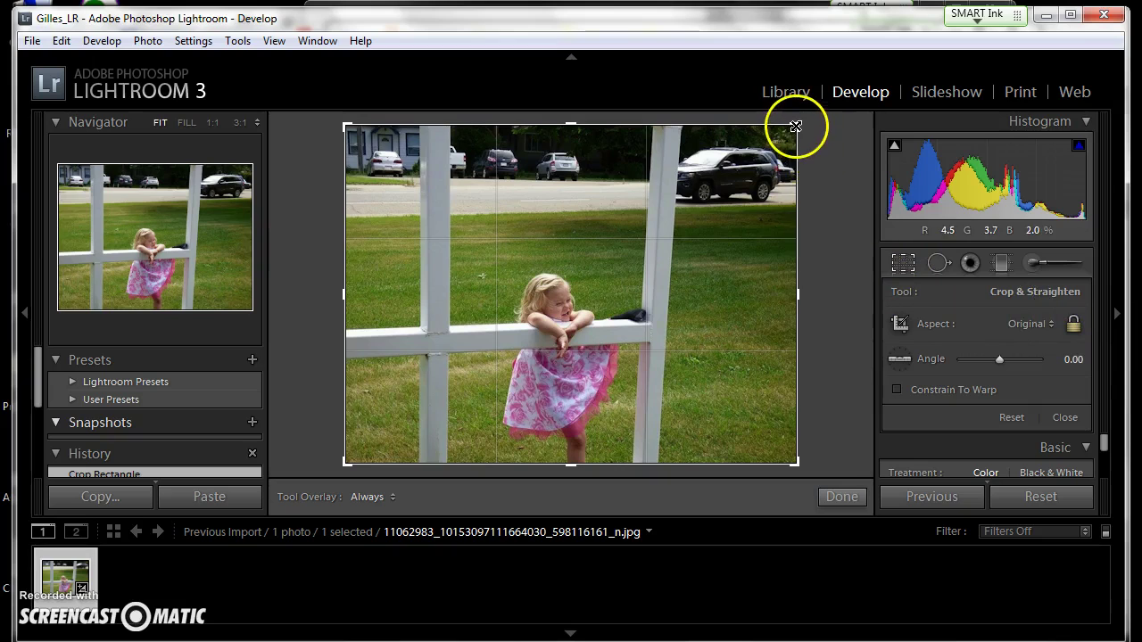
left_click_drag(798, 298, 752, 295)
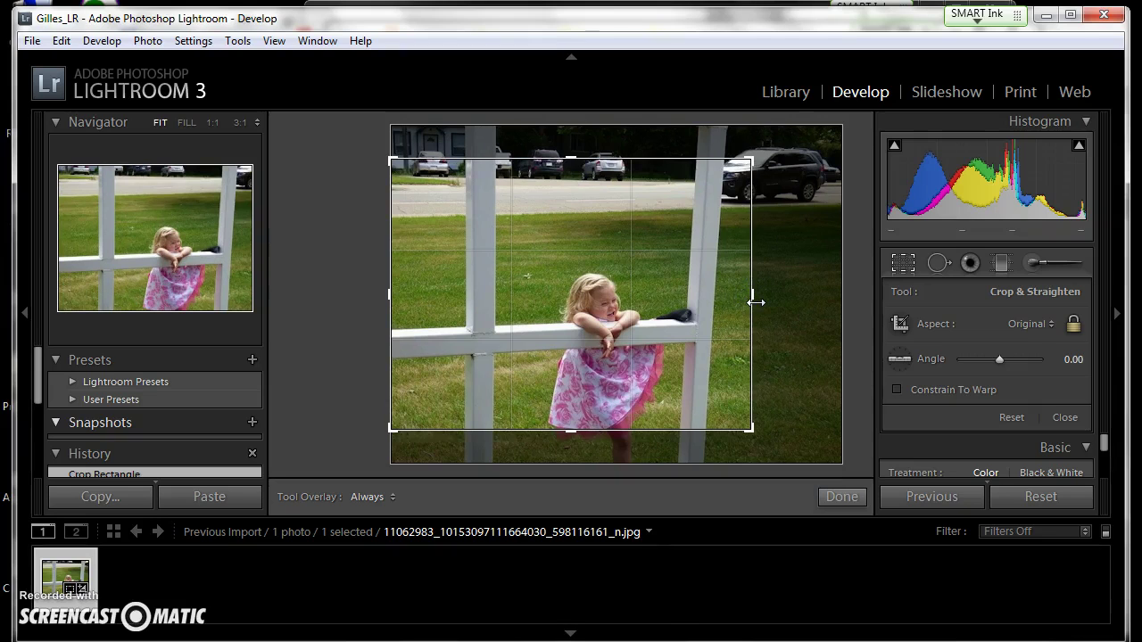
key("Return")
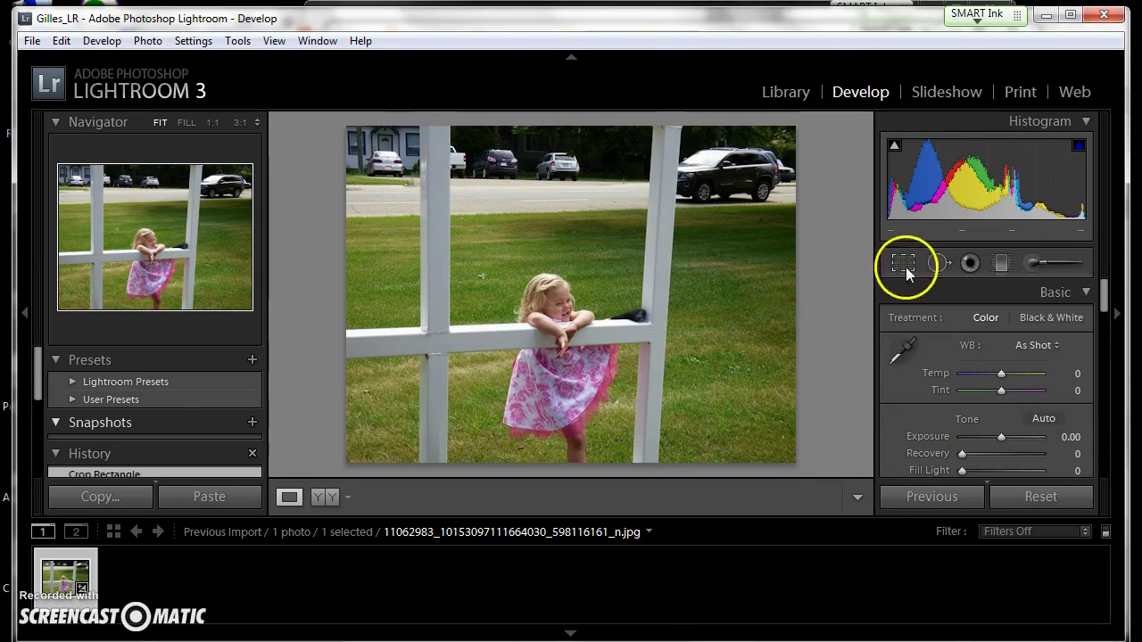
Step: Examine the crop's aspect ratio presets and the effect of the aspect lock in Crop & Straighten
left_click(905, 265)
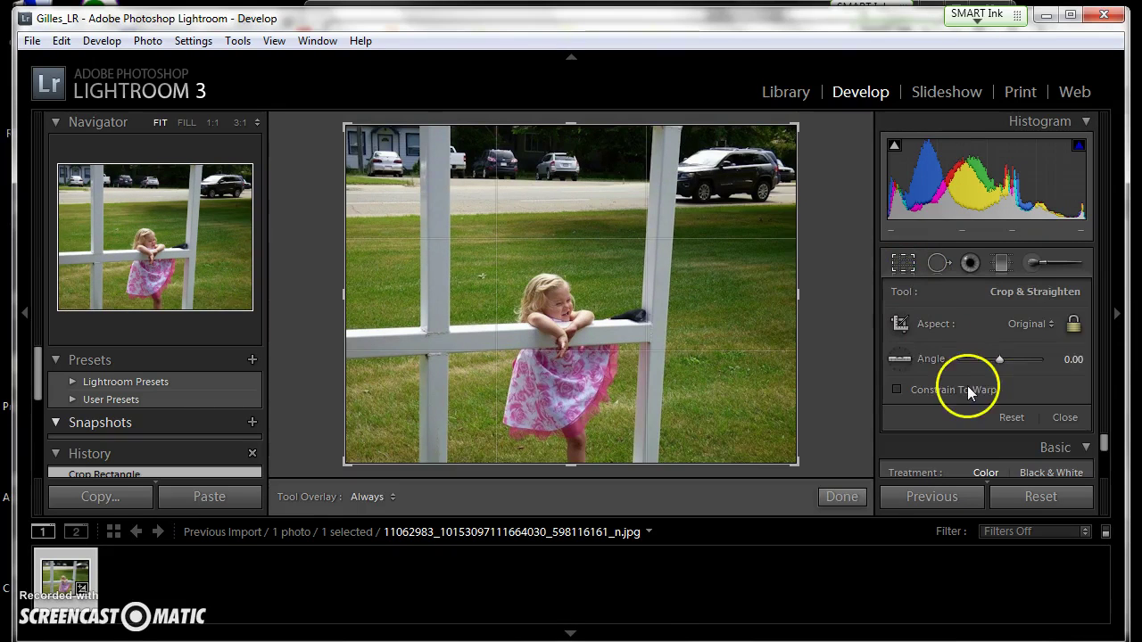
left_click(1049, 323)
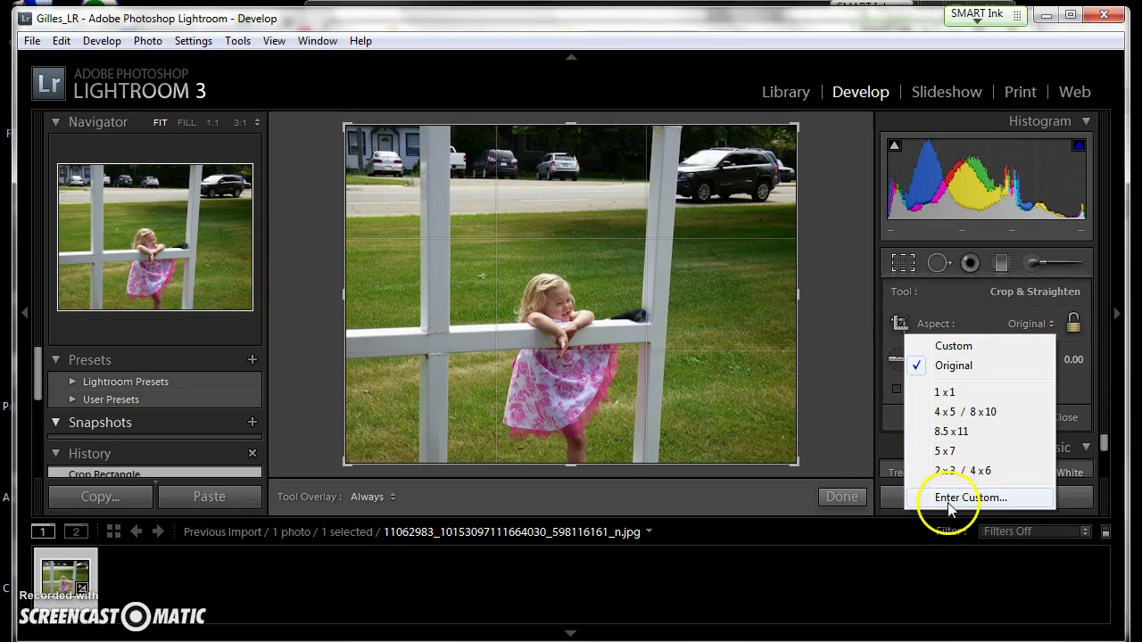
left_click(916, 301)
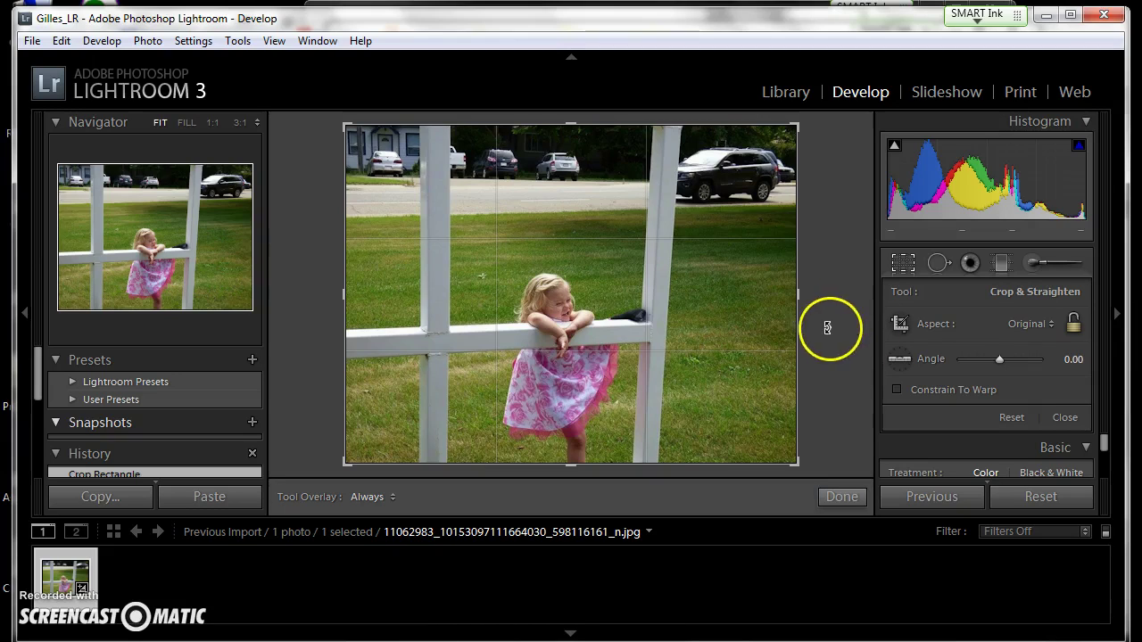
left_click(1074, 325)
left_click(1074, 327)
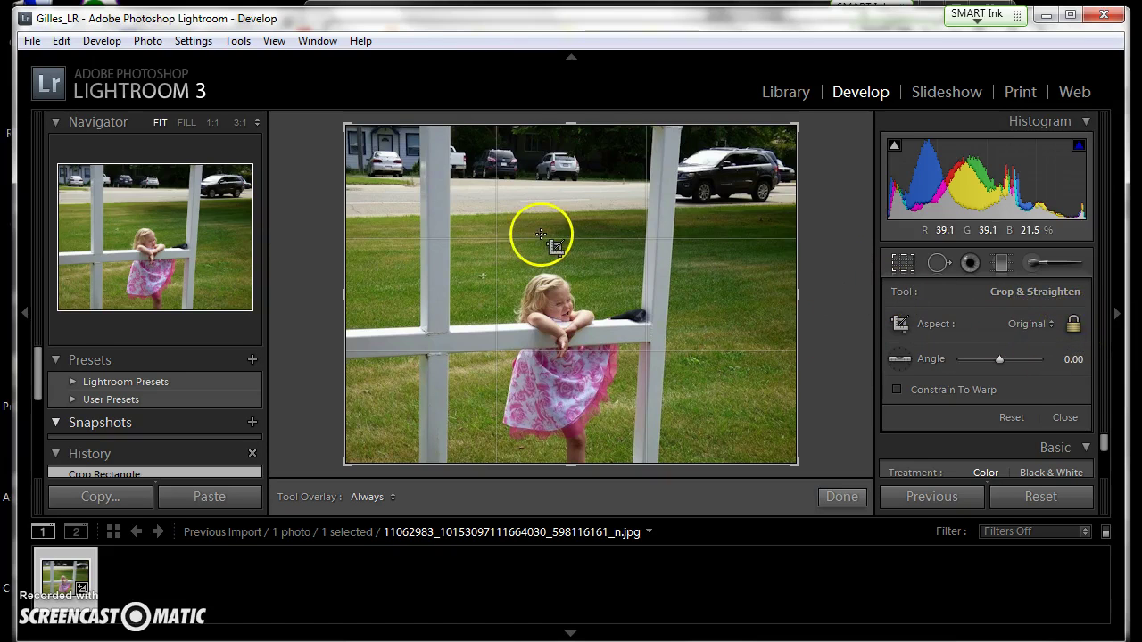
Step: Try a tighter Original-aspect crop from the photo's upper-left corner and reposition the photo inside the frame
left_click(345, 125)
left_click_drag(345, 124, 366, 169)
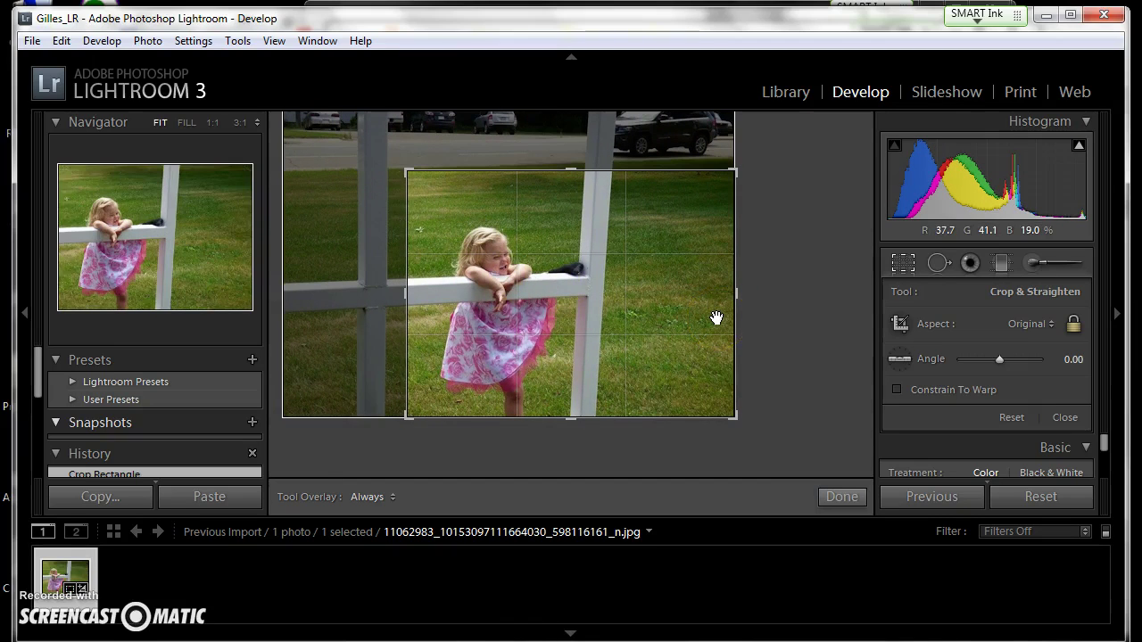
left_click(779, 221)
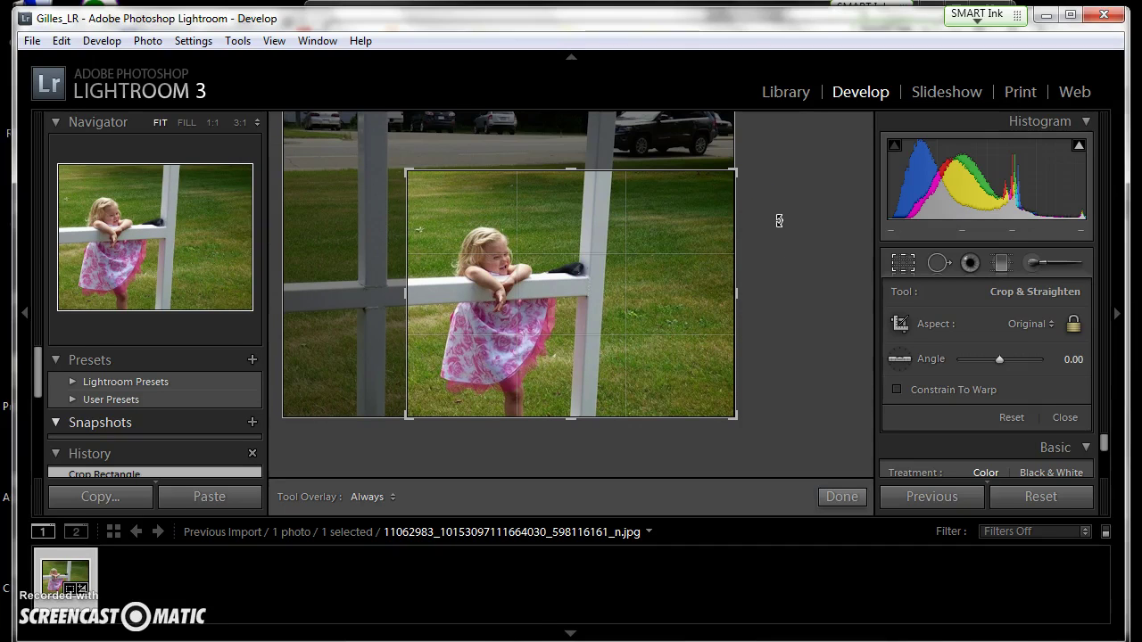
left_click(828, 251)
left_click(788, 303)
left_click_drag(699, 280, 619, 292)
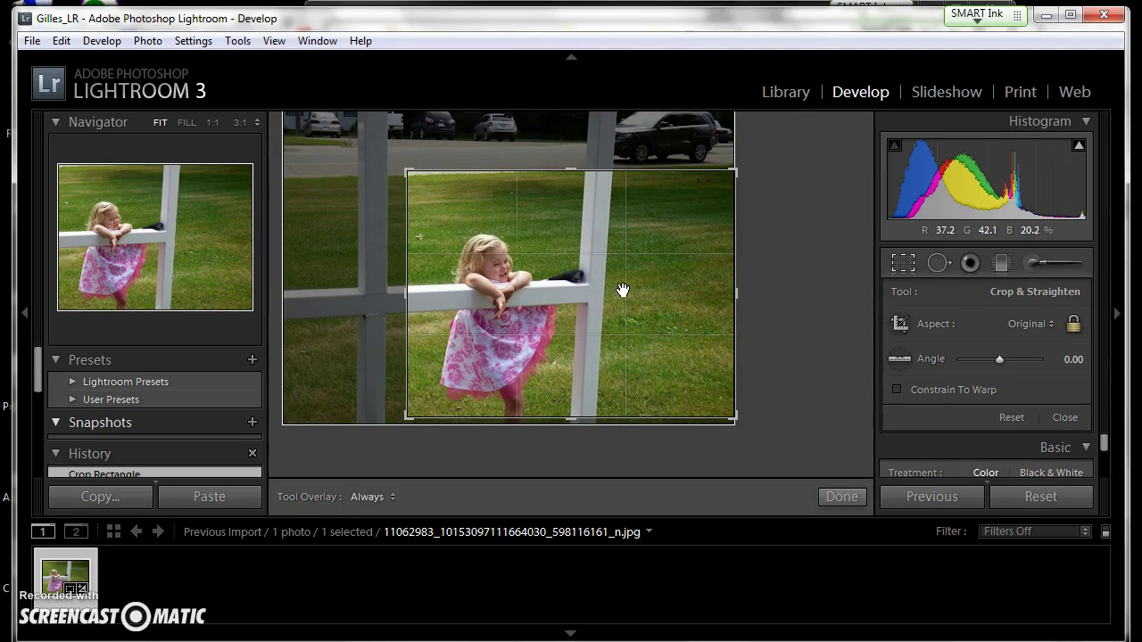
key("Escape")
Step: Crop the photo at its Original aspect ratio tightly around the girl, removing the road and cars, and apply it
left_click(903, 263)
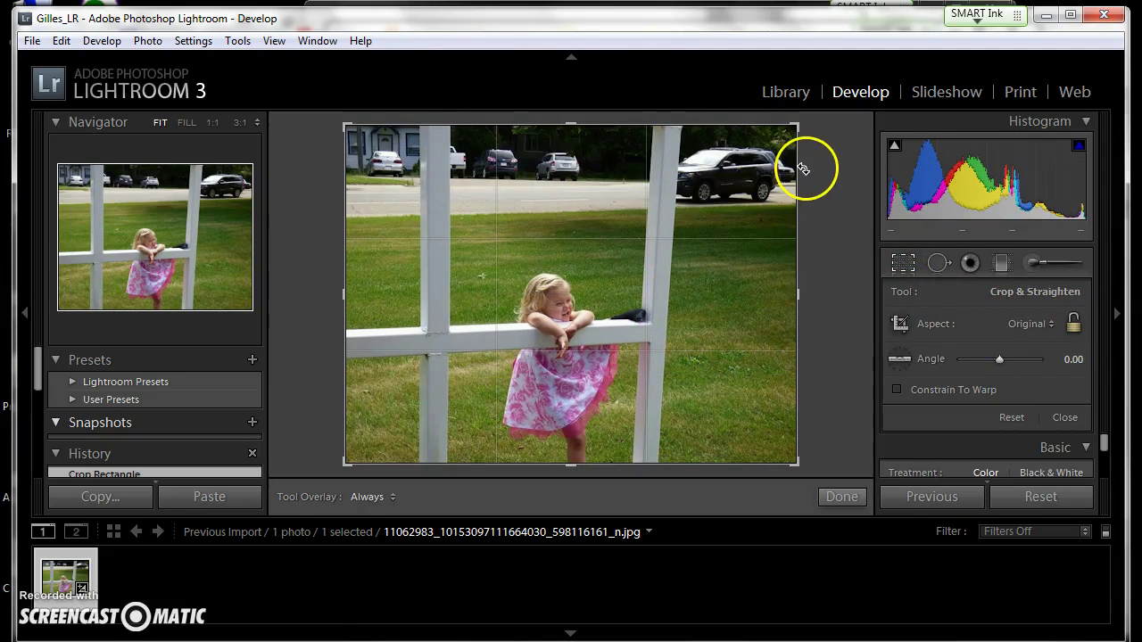
key("shift")
left_click_drag(798, 126, 783, 158)
left_click(505, 171)
left_click(395, 168)
left_click_drag(395, 163, 406, 173)
left_click_drag(528, 261, 470, 266)
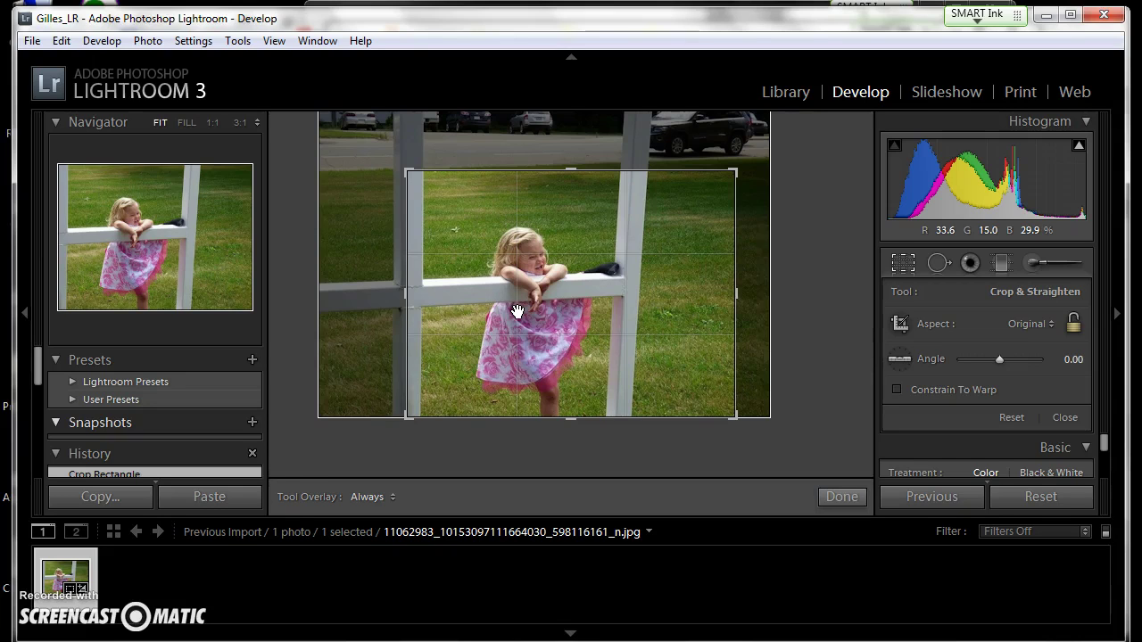
key("Return")
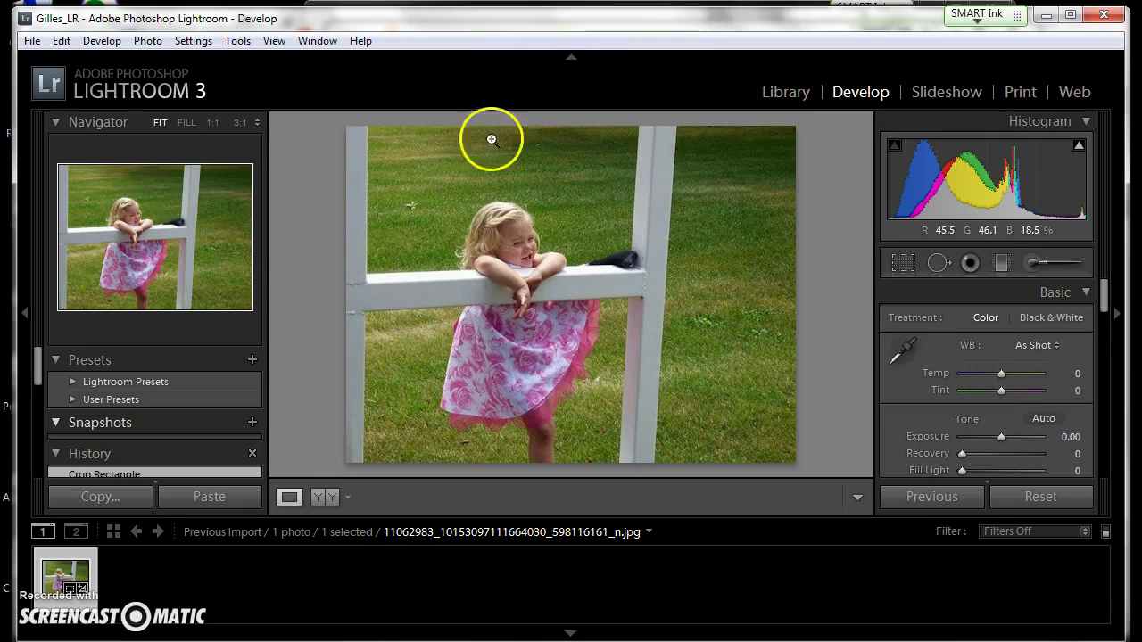
Step: Open IMG_2210-2.dng, the foggy hillside photo in the RAW_images folder, in the Develop module
left_click(784, 91)
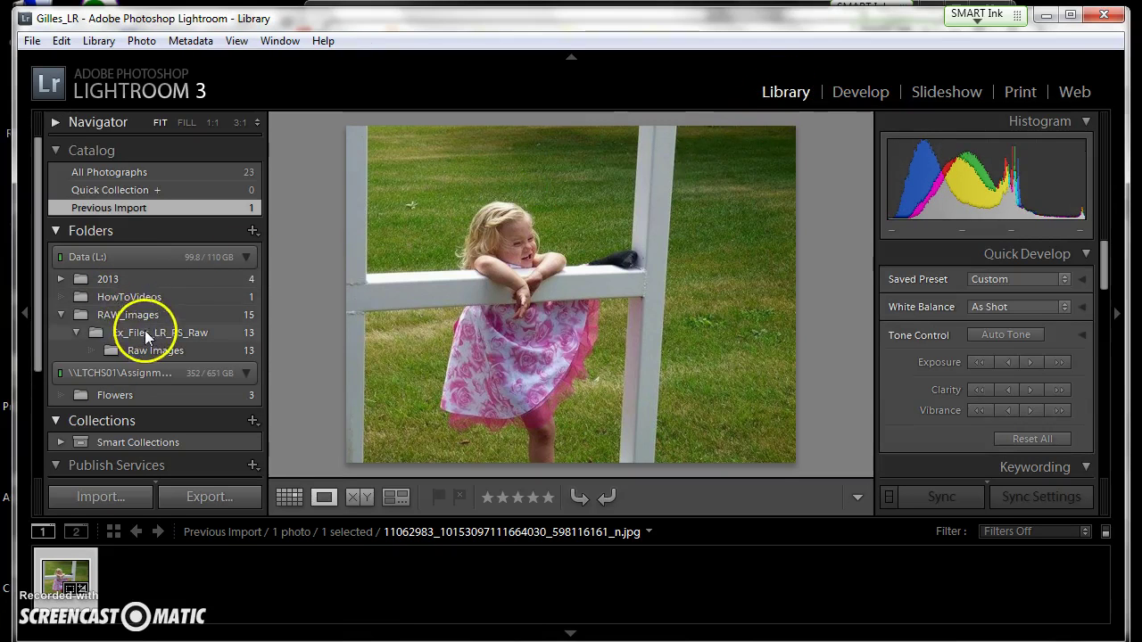
left_click(136, 318)
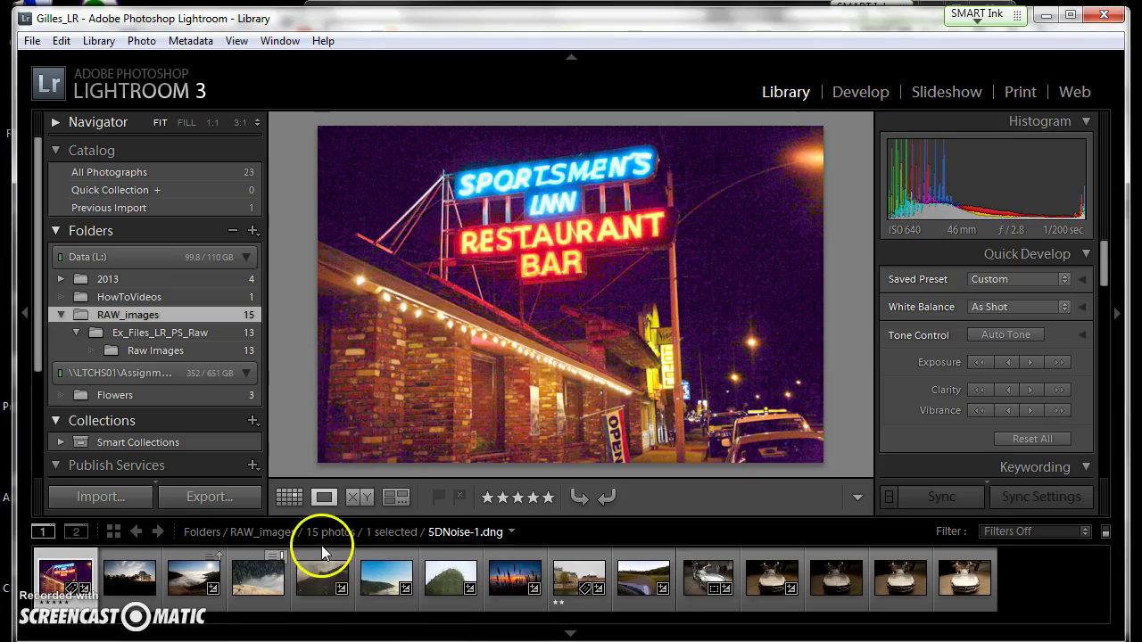
left_click(130, 582)
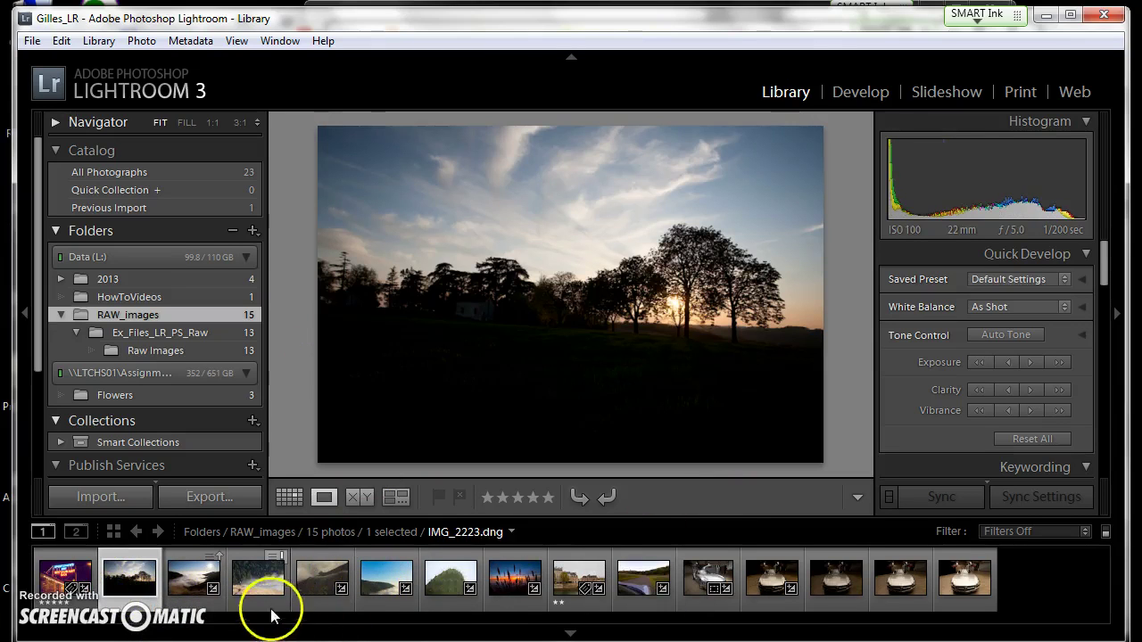
left_click(264, 577)
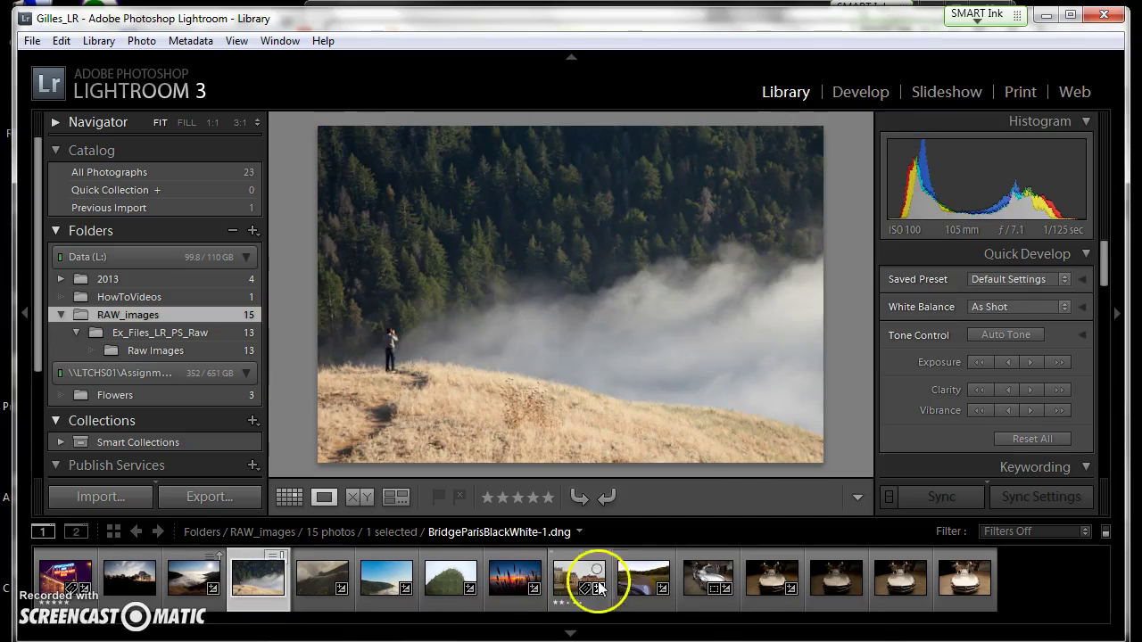
left_click(862, 97)
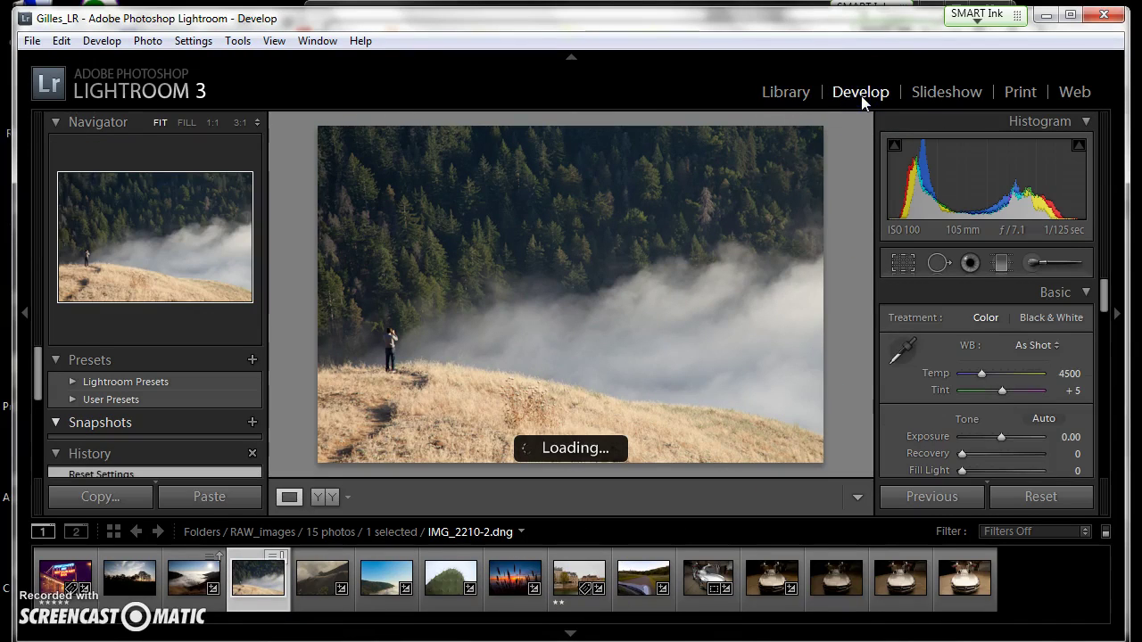
left_click(725, 258)
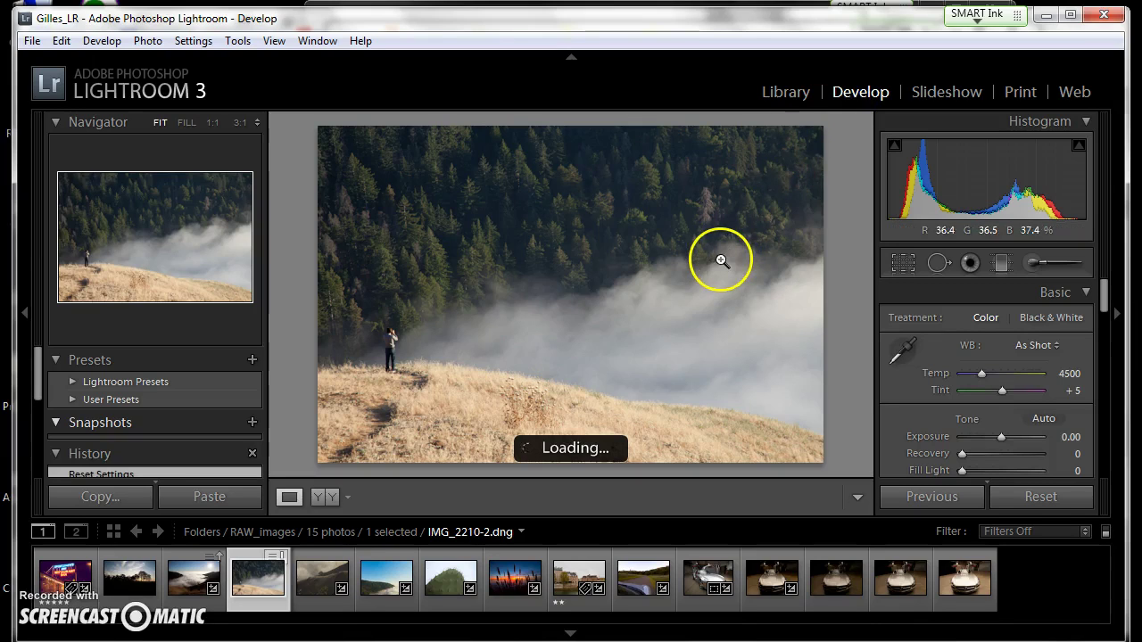
Step: Crop the hillside photo to a wide panorama by trimming its bottom and top edges, and display its Before view
left_click(903, 259)
left_click(739, 267)
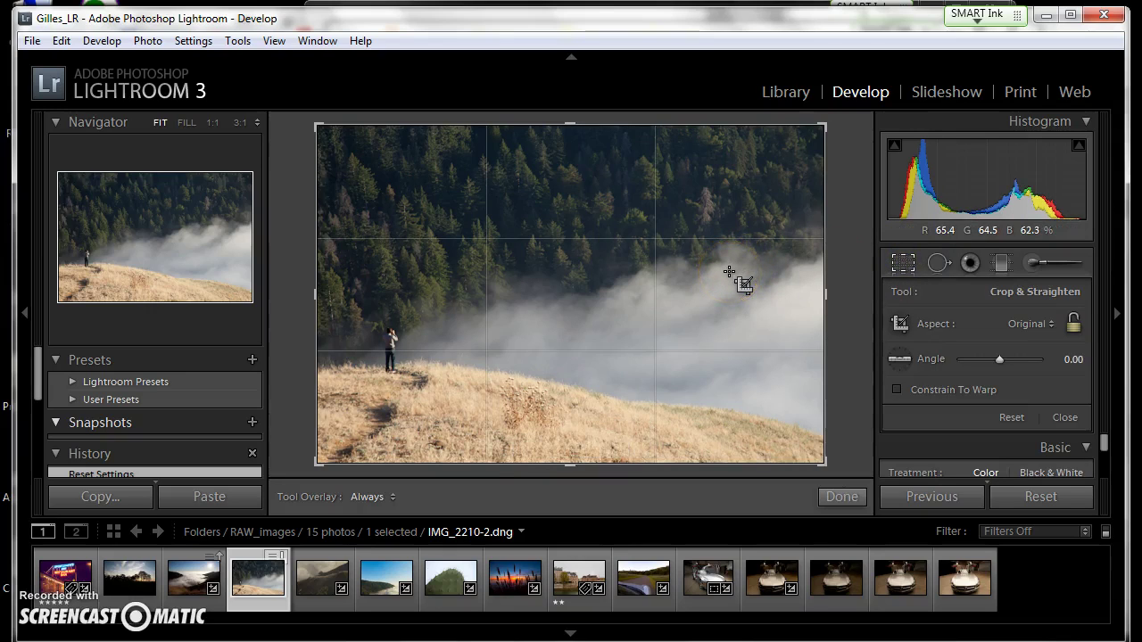
left_click(729, 272)
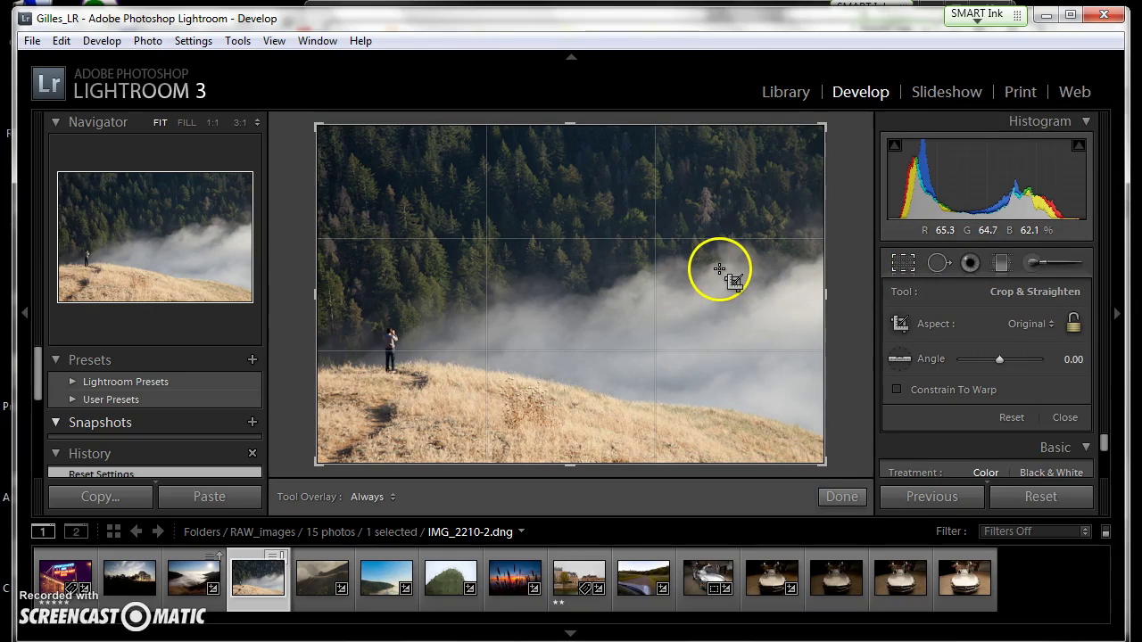
left_click(633, 245)
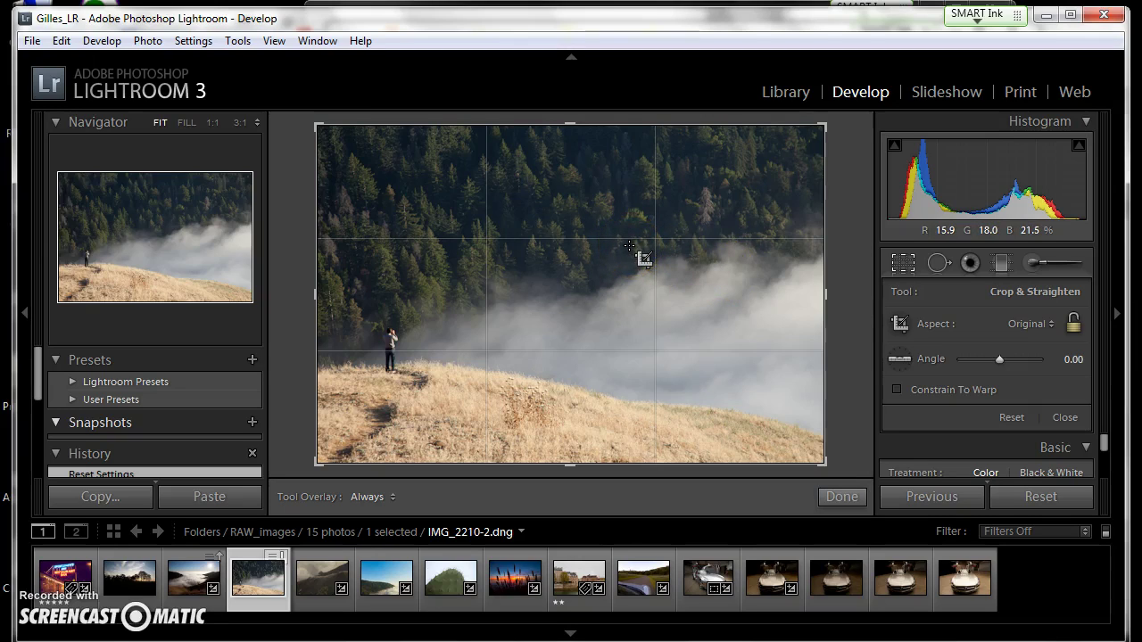
left_click(567, 393)
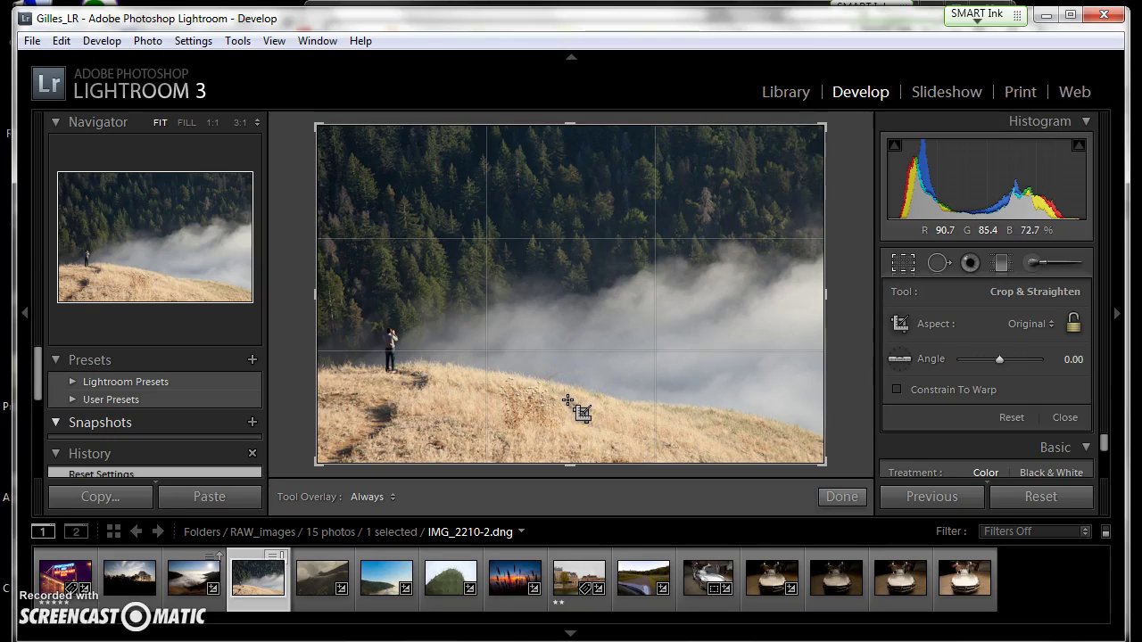
left_click_drag(602, 470, 568, 434)
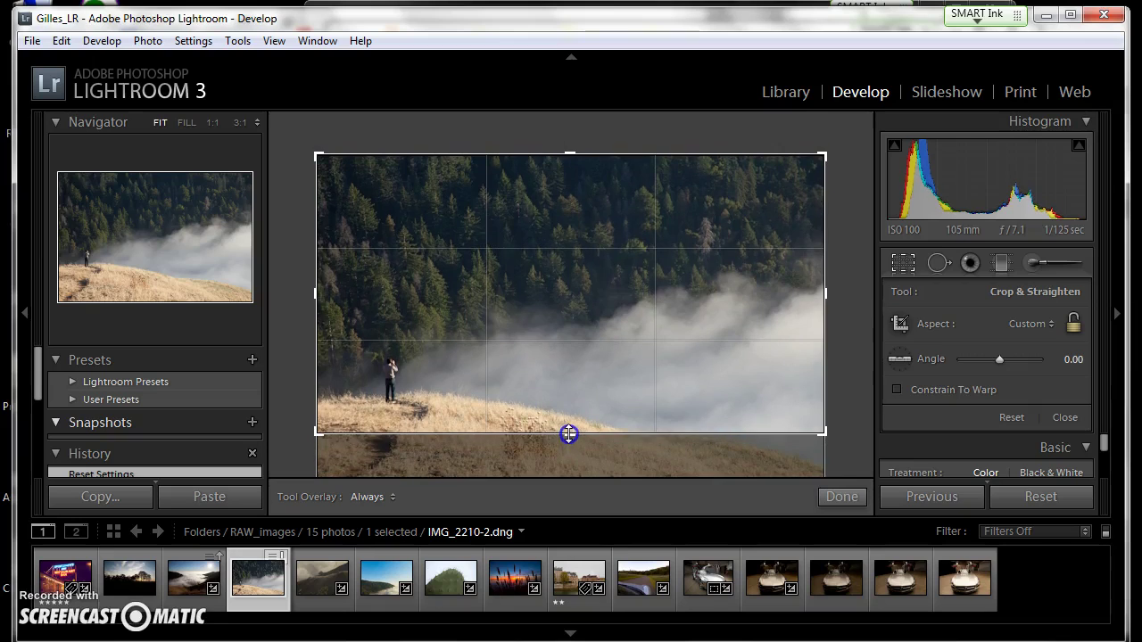
left_click_drag(569, 156, 568, 198)
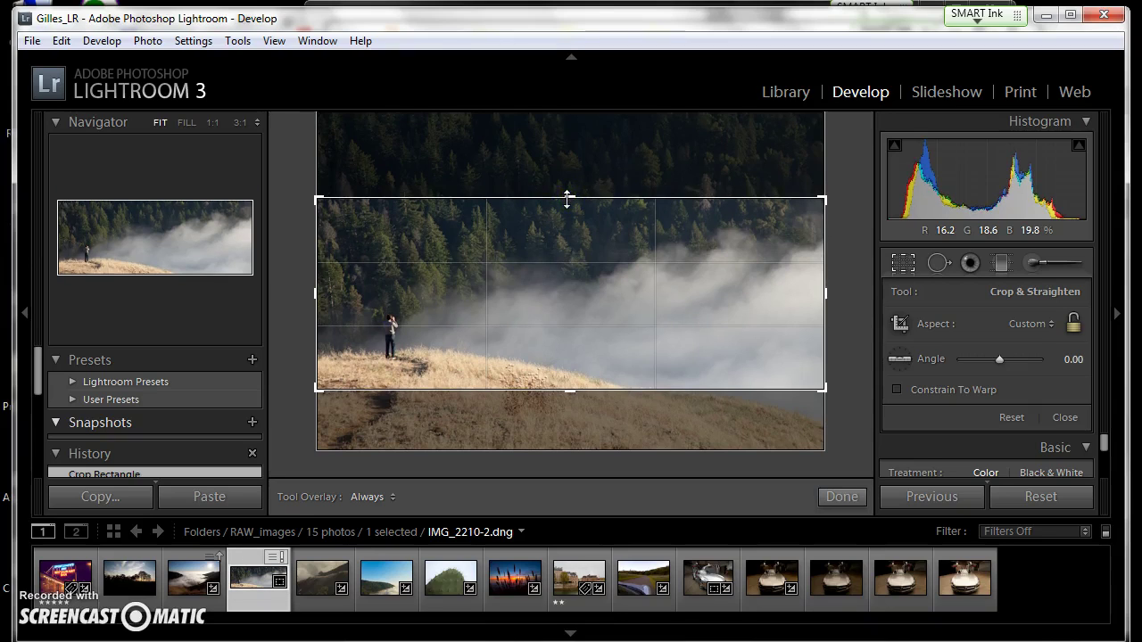
key("Return")
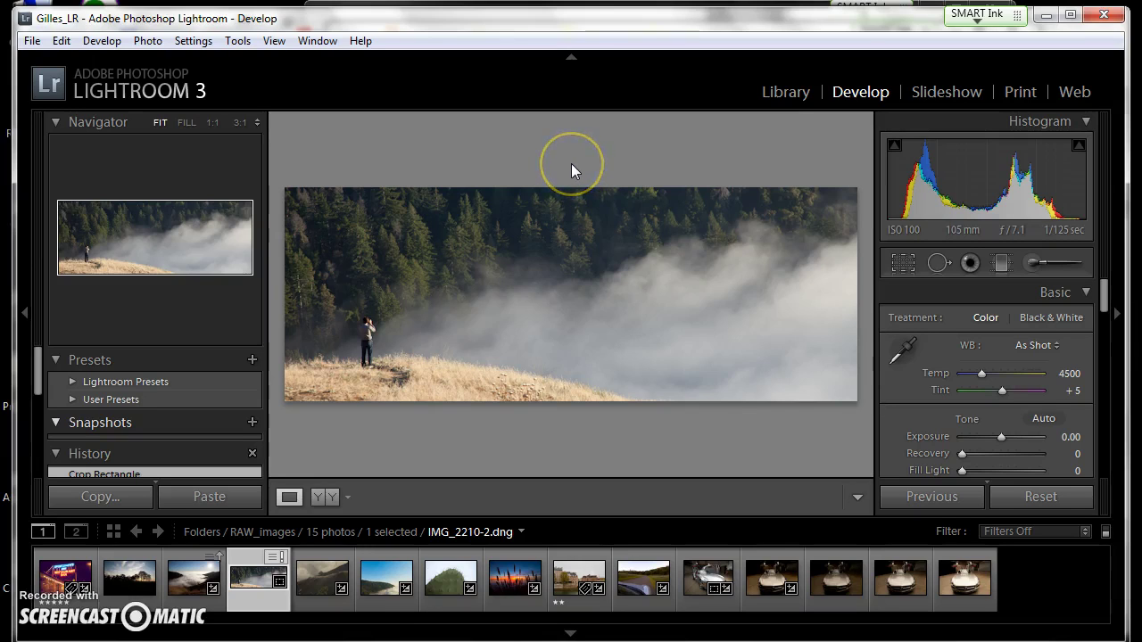
key("backslash")
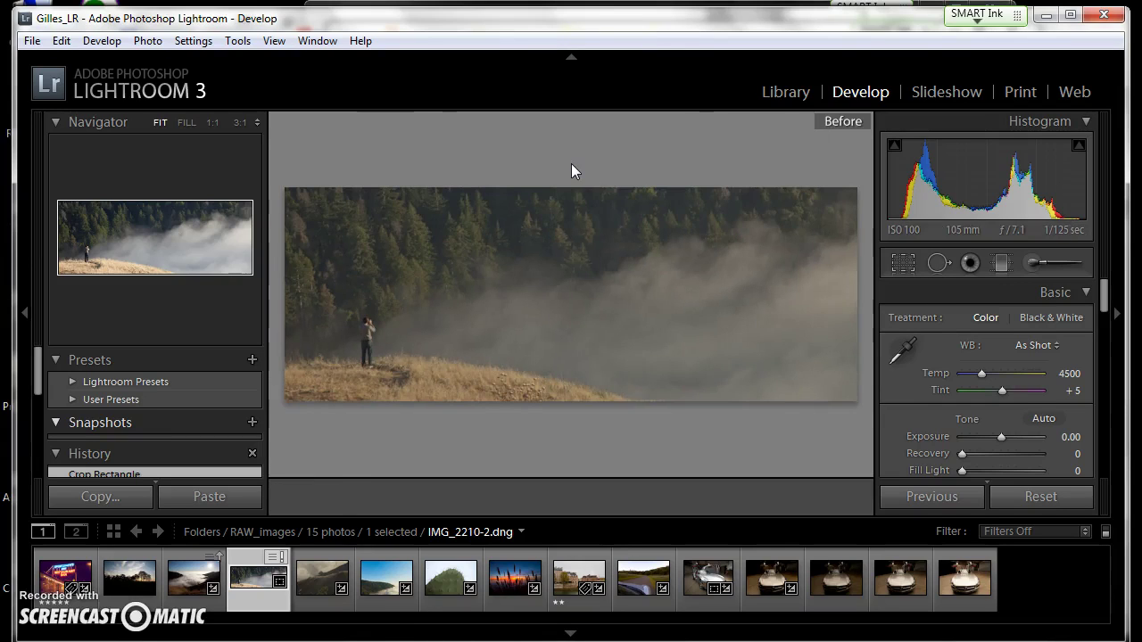
Step: Compare the hillside photo's Before and After views, and reset all of its Develop settings, including the panoramic crop
key("backslash")
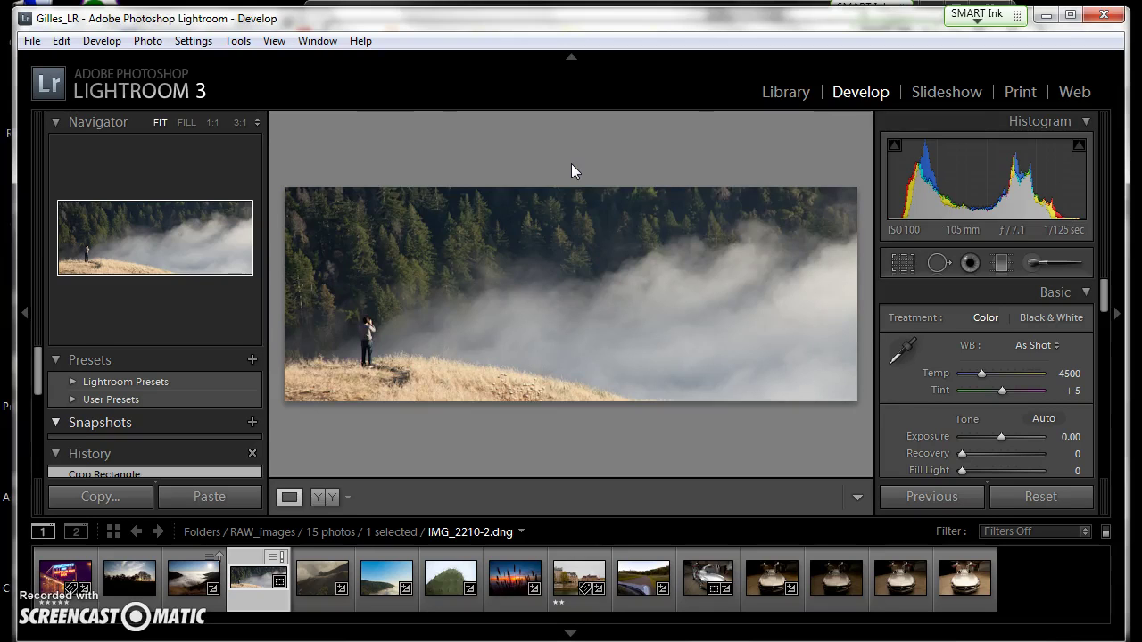
key("backslash")
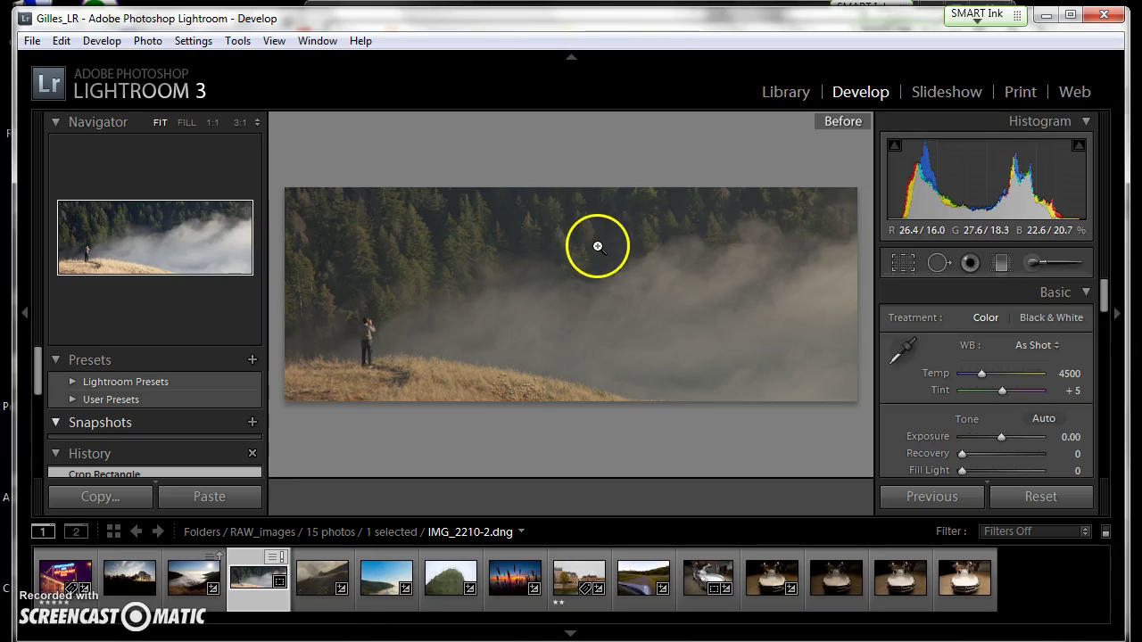
left_click(1054, 495)
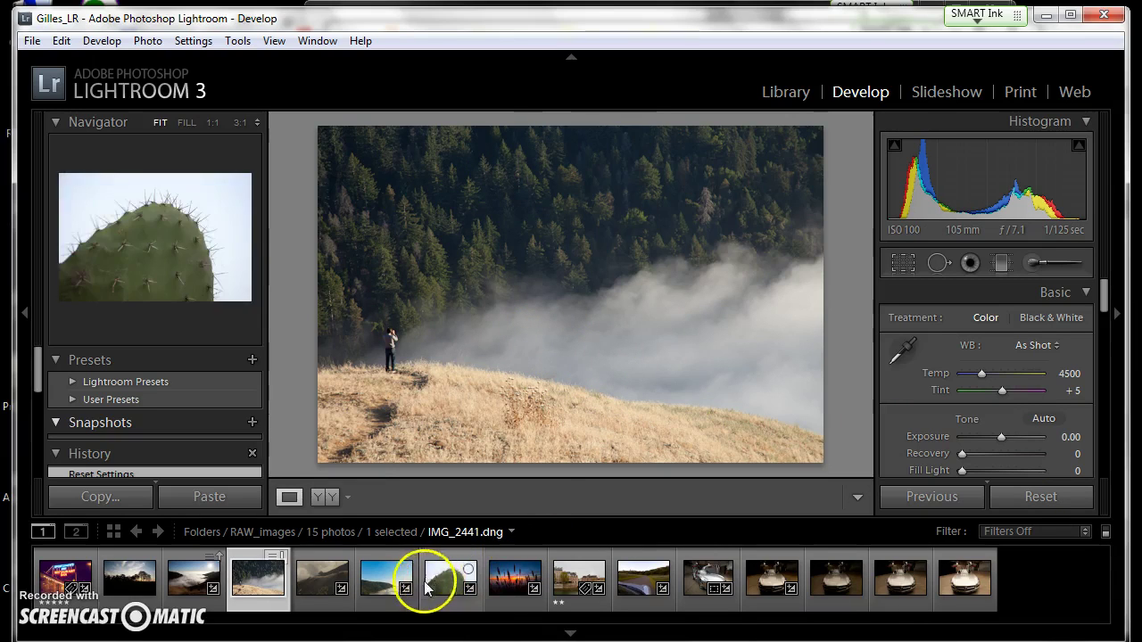
Step: Open IMG_2233.dng, the blue-sky photo above the clouds, and crop it to a wide panorama by trimming the upper sky
left_click(374, 582)
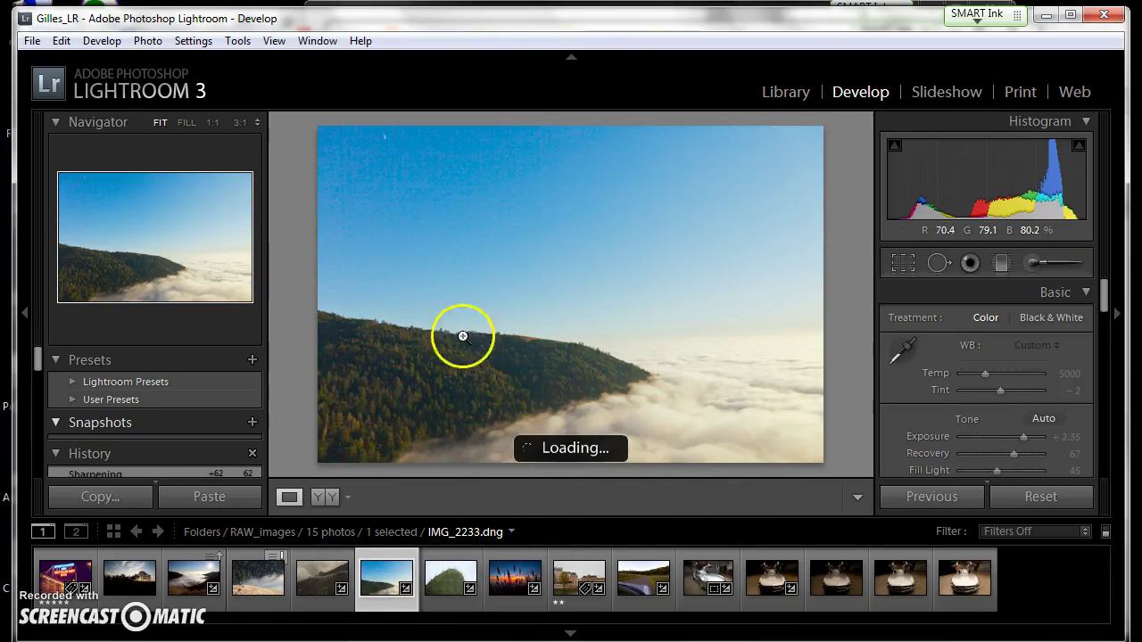
left_click(901, 262)
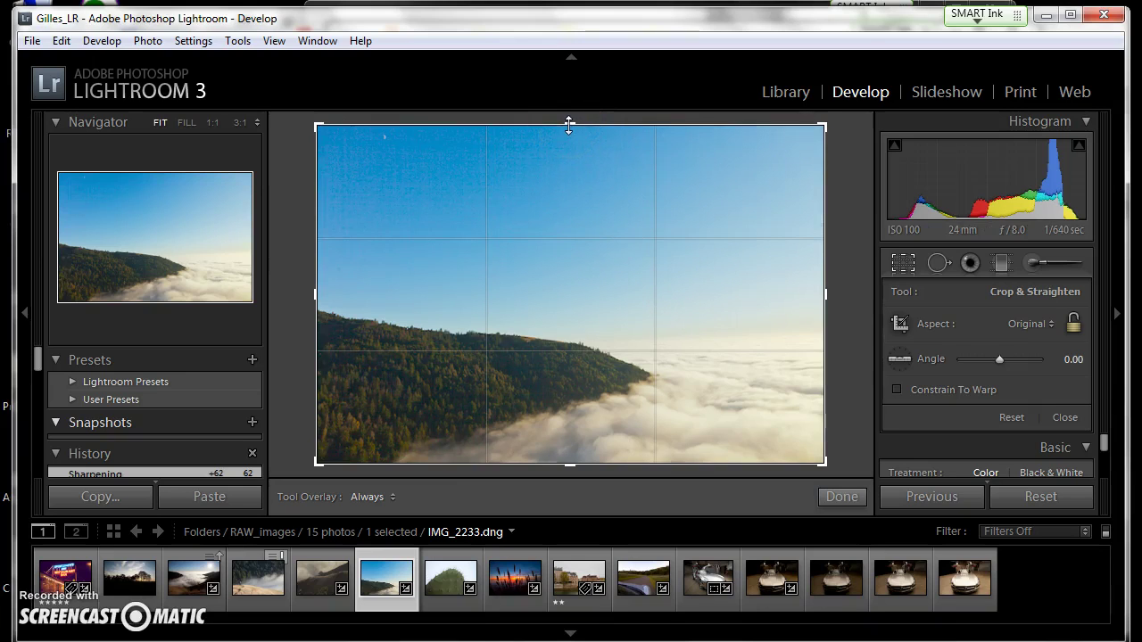
left_click_drag(569, 126, 568, 200)
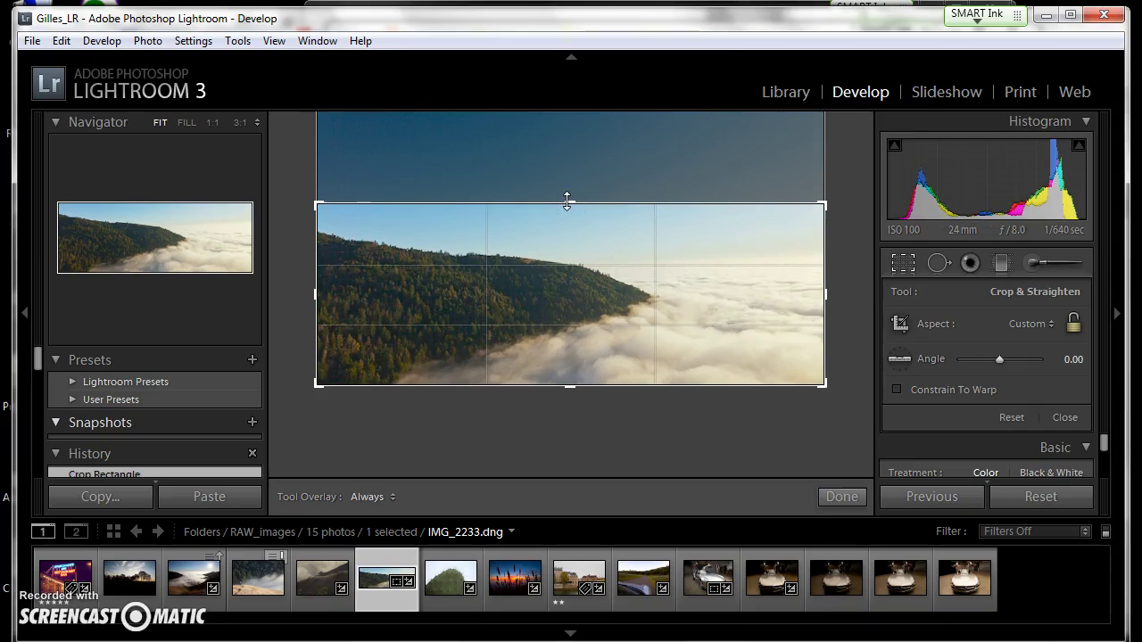
key("Return")
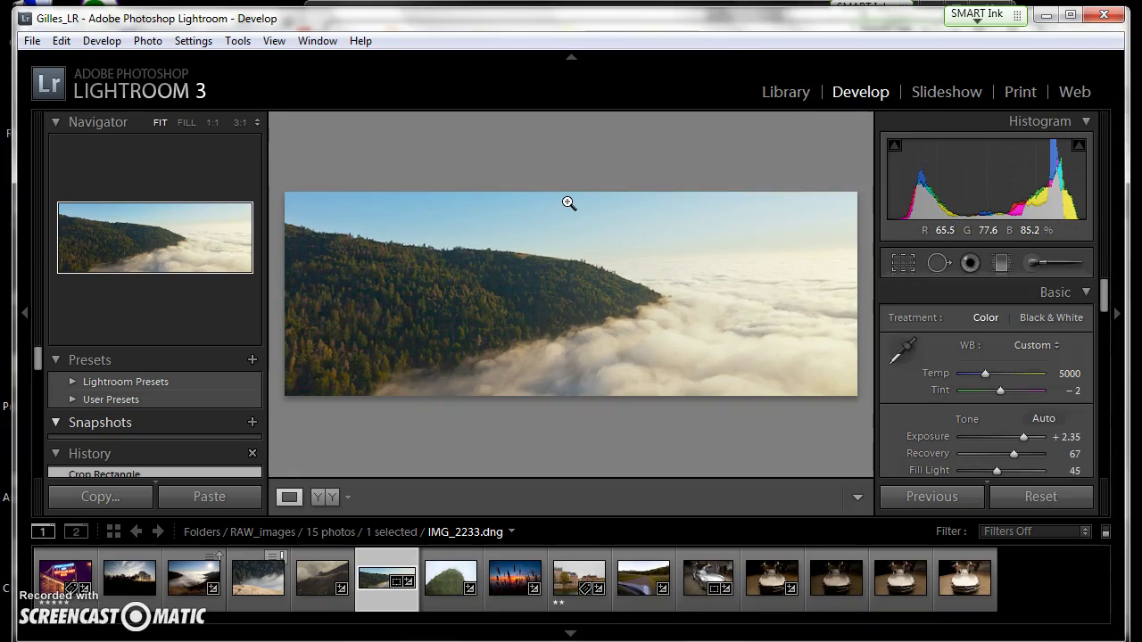
Step: Reset all Develop settings of IMG_2233.dng, removing its panoramic crop and tonal adjustments
mouse_move(580, 313)
left_mouse_down()
mouse_move(640, 300)
mouse_move(597, 350)
left_mouse_up()
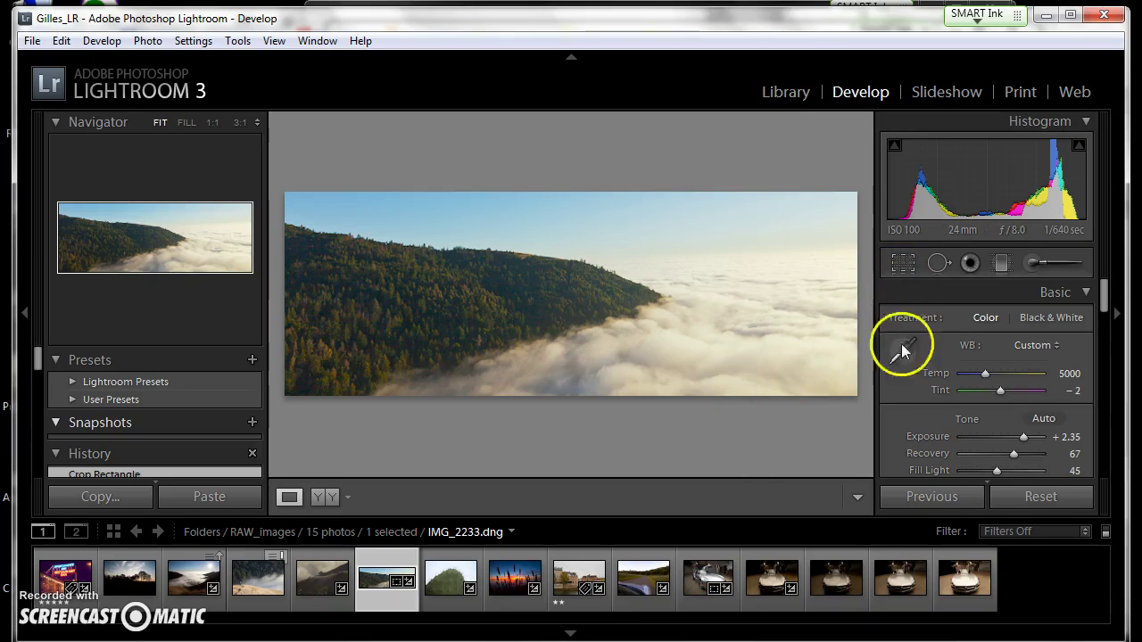
left_click(1041, 497)
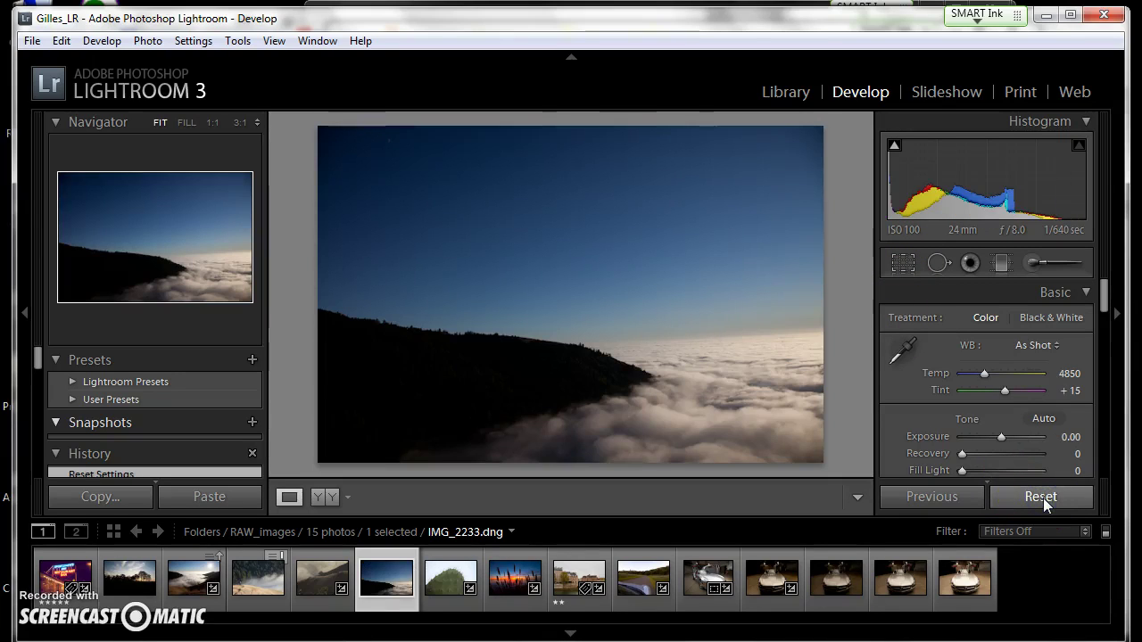